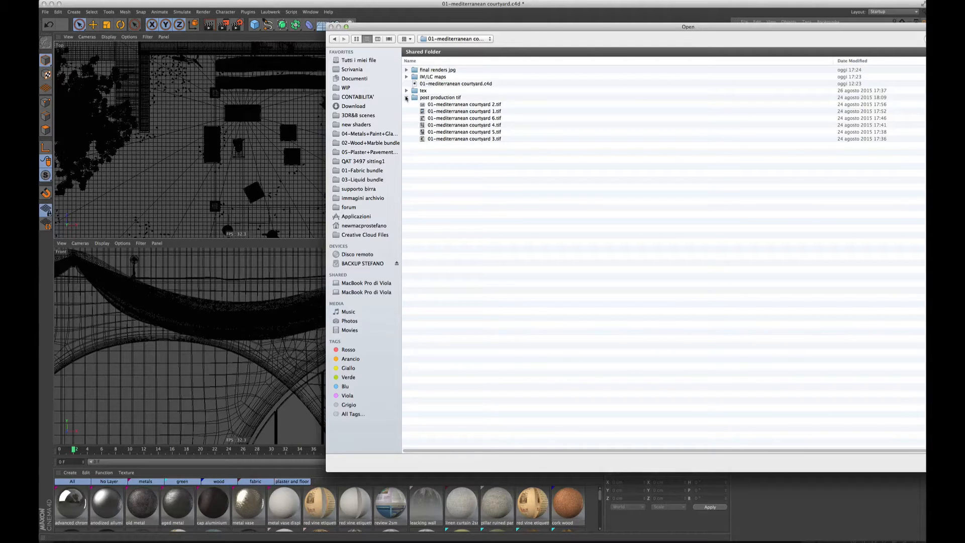
# Step: Check the project's post production tif and final renders jpg folders, and open 01-mediterranean courtyard.c4d
pyautogui.click(406, 97)
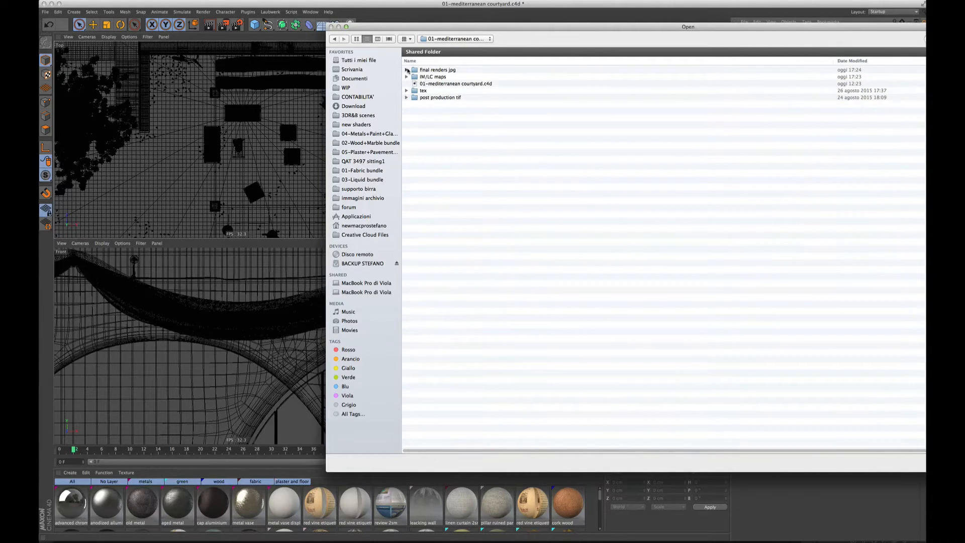
pyautogui.click(406, 70)
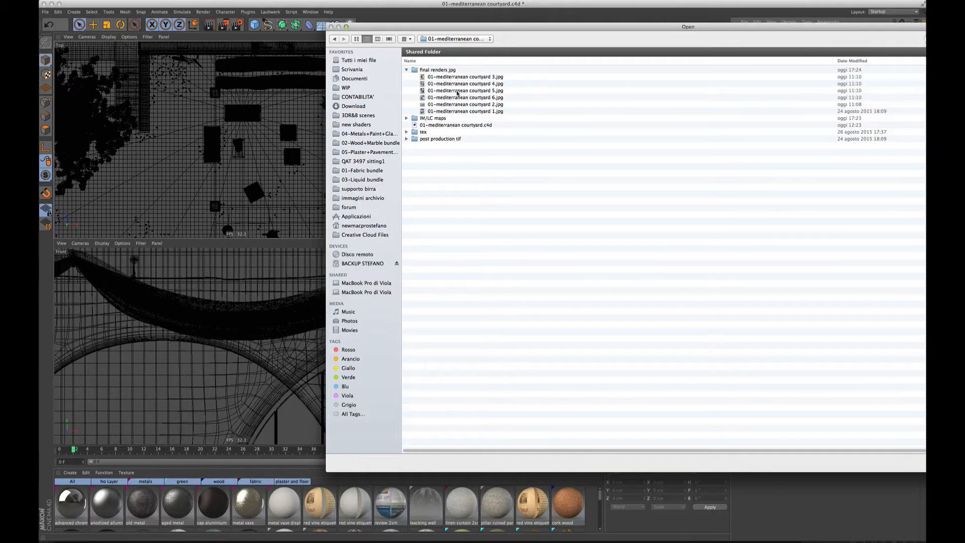
pyautogui.click(407, 70)
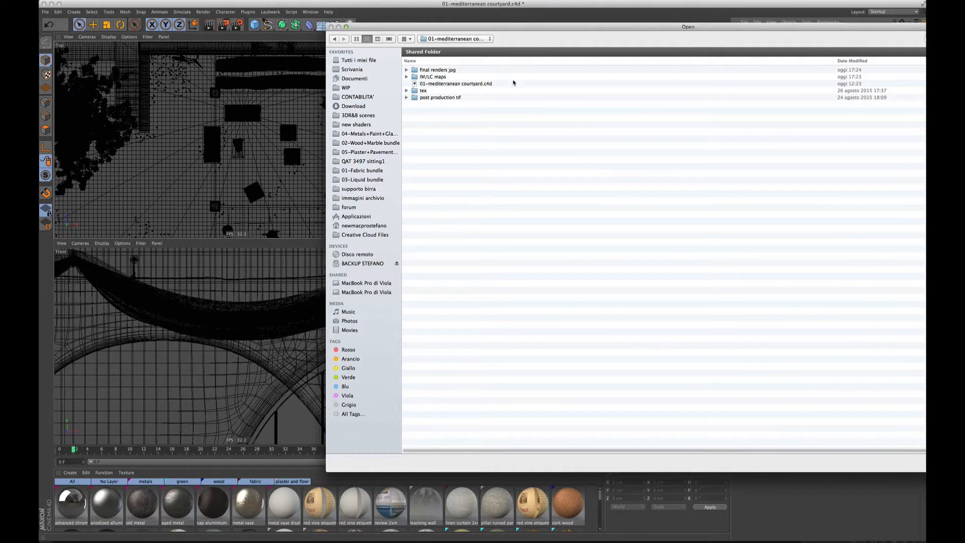
pyautogui.doubleClick(451, 84)
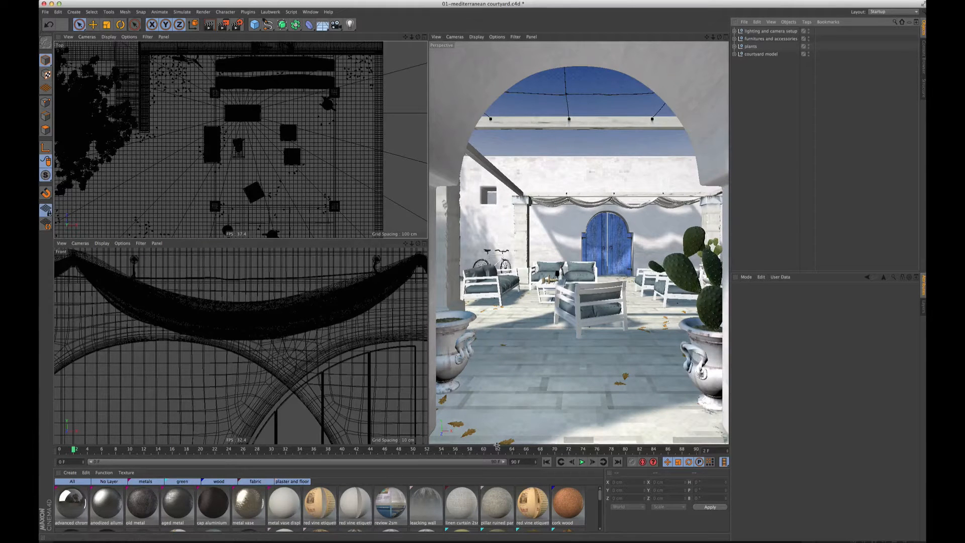
# Step: Enlarge the material list and review the materials layer by layer: No Layer, metals, green, wood and fabric
pyautogui.moveTo(496, 445); pyautogui.dragTo(506, 313)
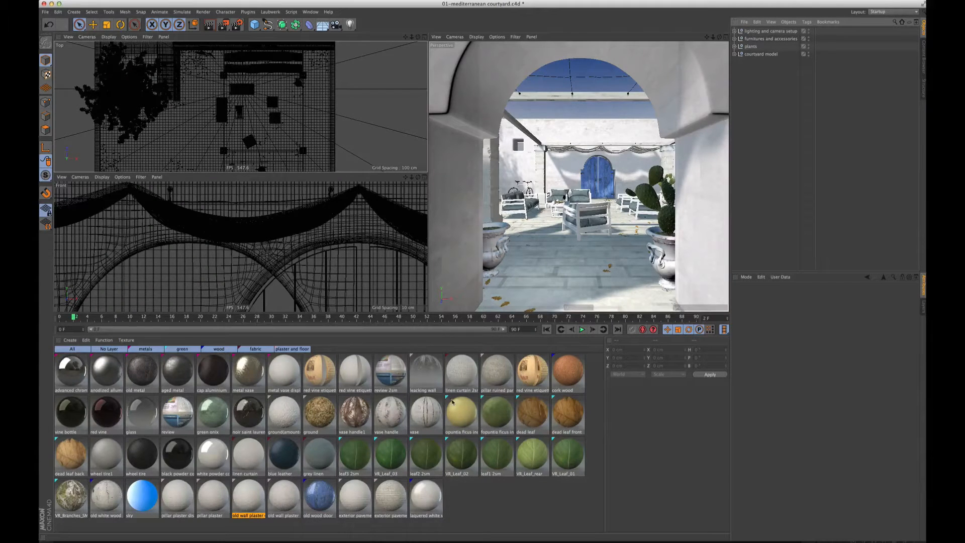
pyautogui.click(113, 349)
pyautogui.click(145, 348)
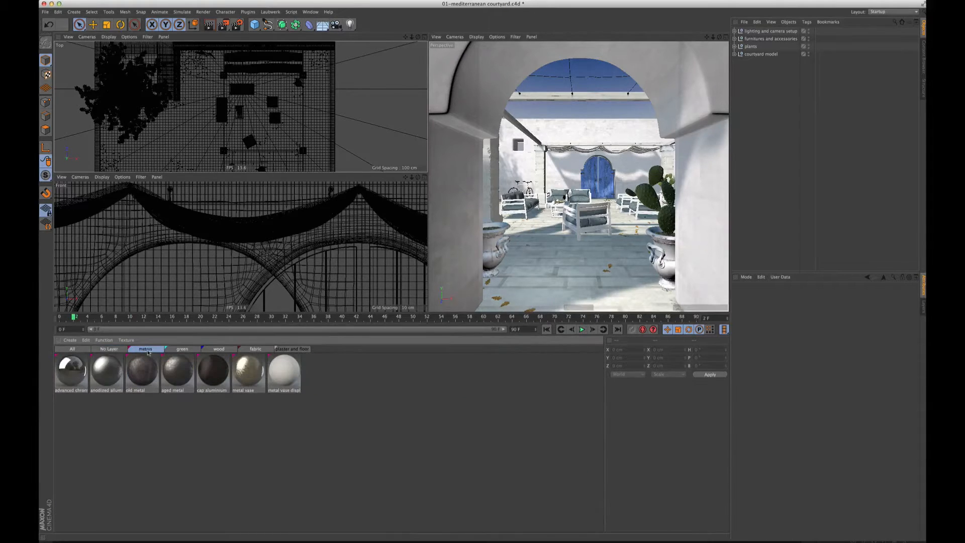
pyautogui.click(182, 349)
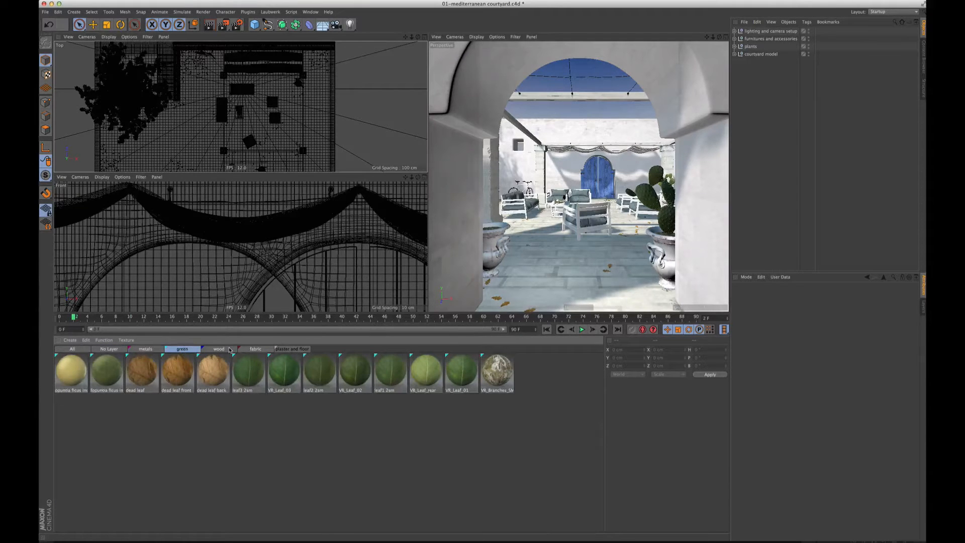
pyautogui.click(229, 349)
pyautogui.click(255, 349)
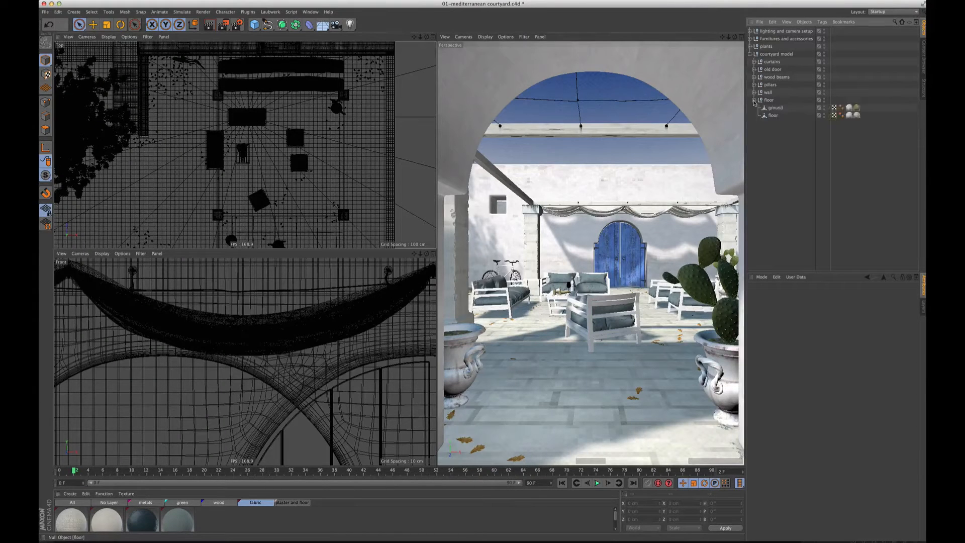
# Step: Examine the floor, pillars and wood beams groups inside the courtyard model, and collapse the whole hierarchy
pyautogui.click(754, 100)
pyautogui.click(753, 100)
pyautogui.click(754, 85)
pyautogui.click(754, 85)
pyautogui.click(754, 77)
pyautogui.click(753, 78)
pyautogui.click(750, 54)
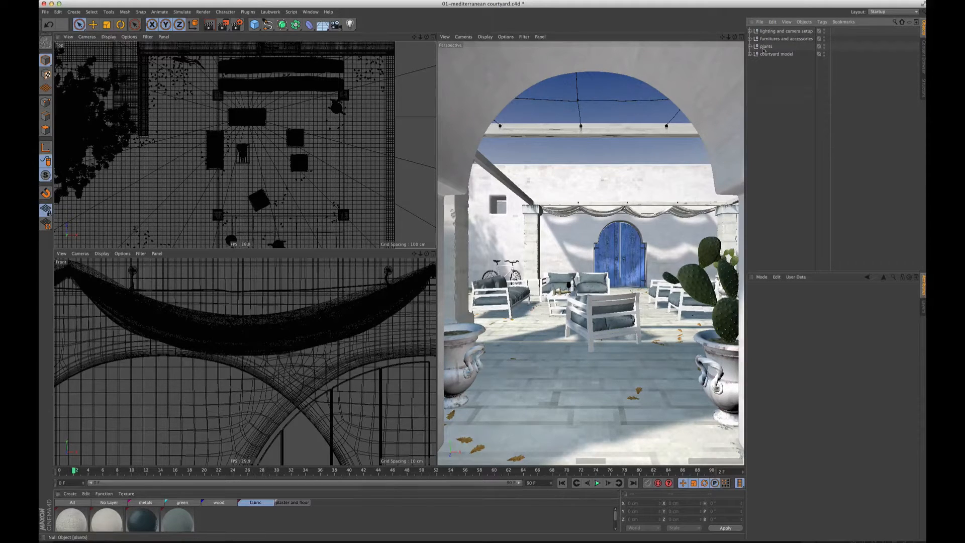
# Step: Examine the contents of the plants group and the furnitures and accessories group, collapsing each one again
pyautogui.click(749, 46)
pyautogui.click(749, 45)
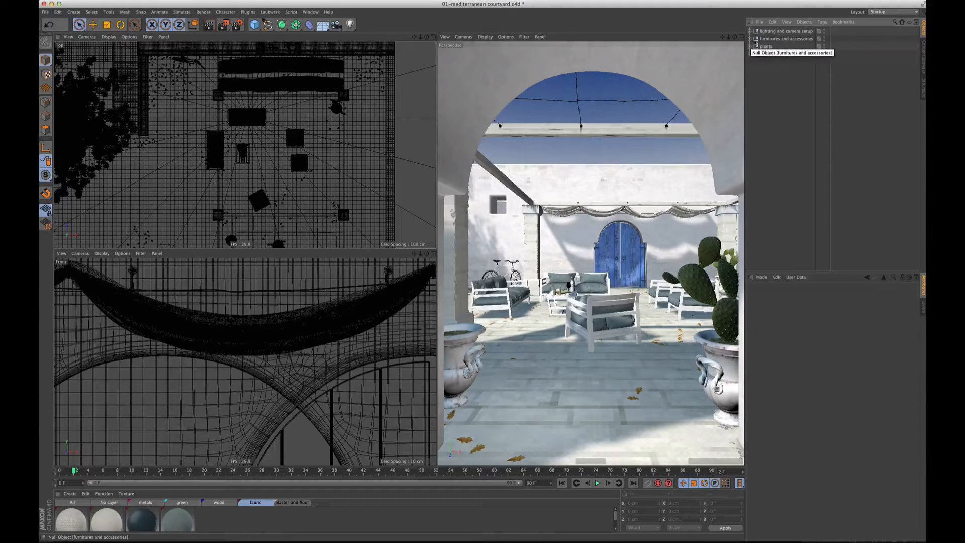
pyautogui.click(750, 39)
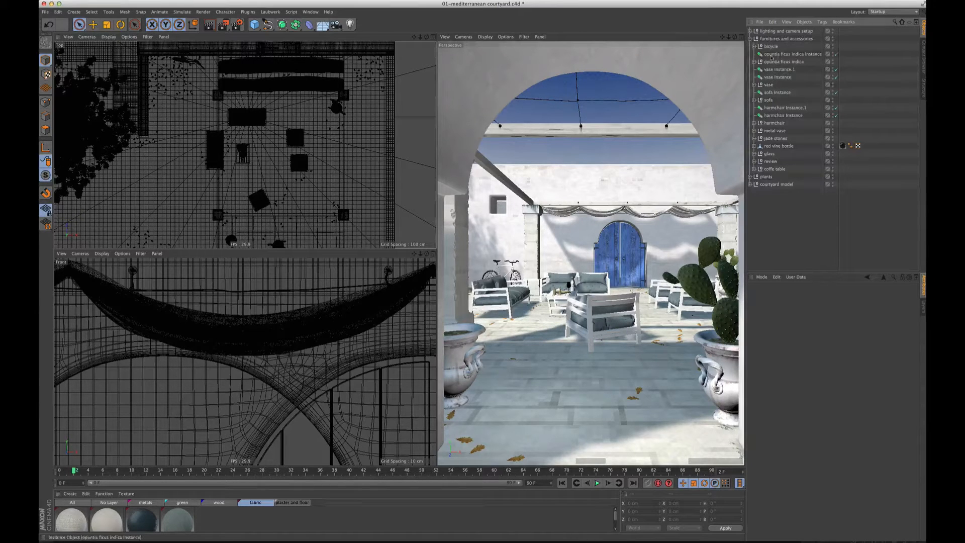
pyautogui.click(749, 39)
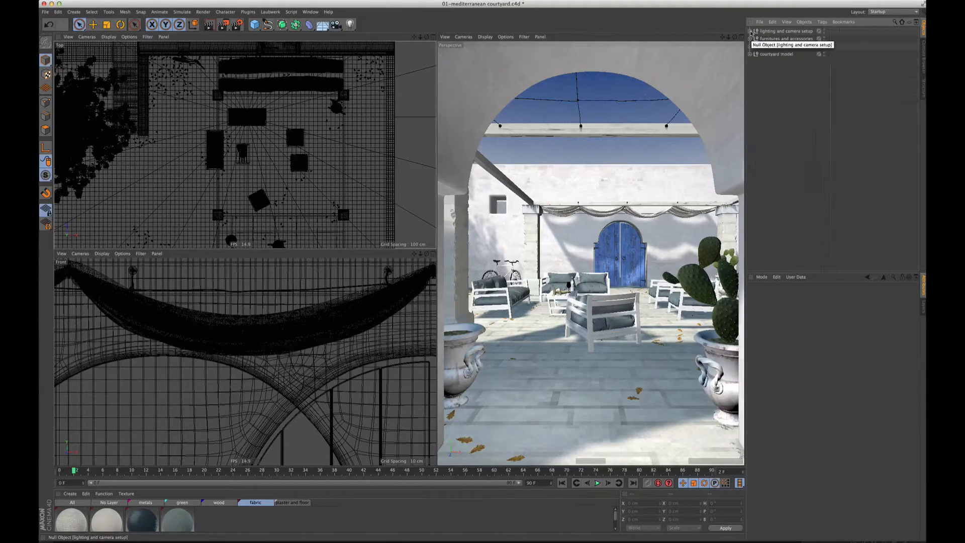
# Step: Expand the lighting and camera setup and its OpenGL lights, switching the environment and sun OpenGL lights off and back on
pyautogui.click(750, 31)
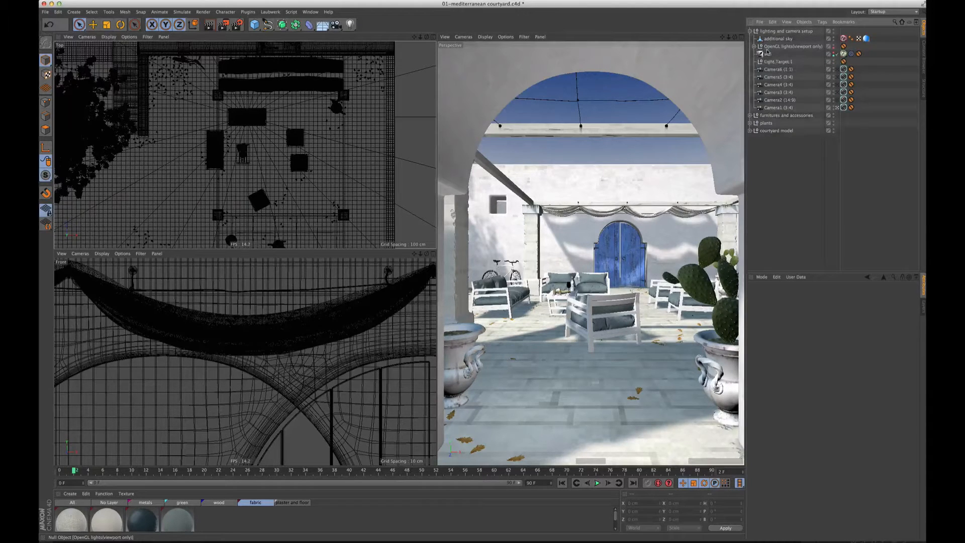
pyautogui.click(754, 47)
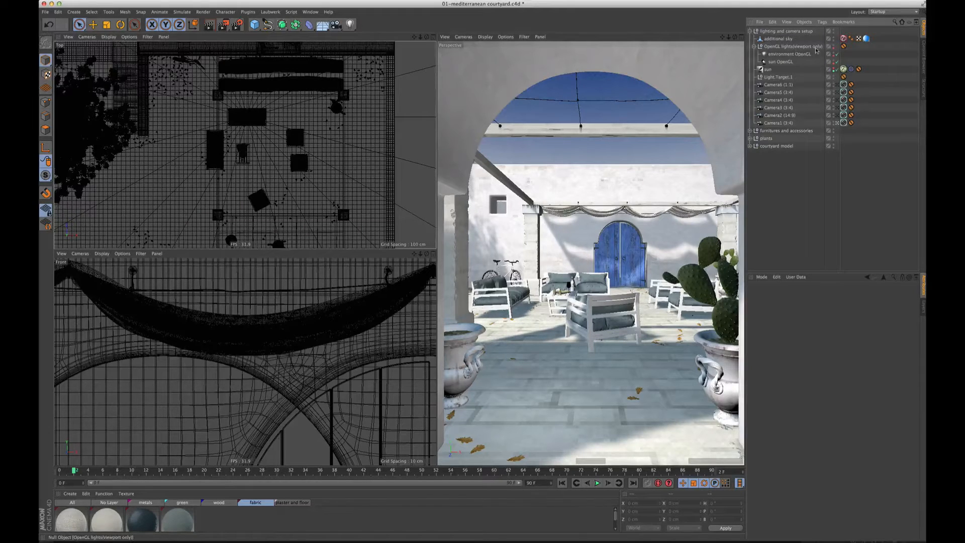
pyautogui.click(836, 54)
pyautogui.click(836, 61)
pyautogui.click(836, 61)
pyautogui.click(837, 54)
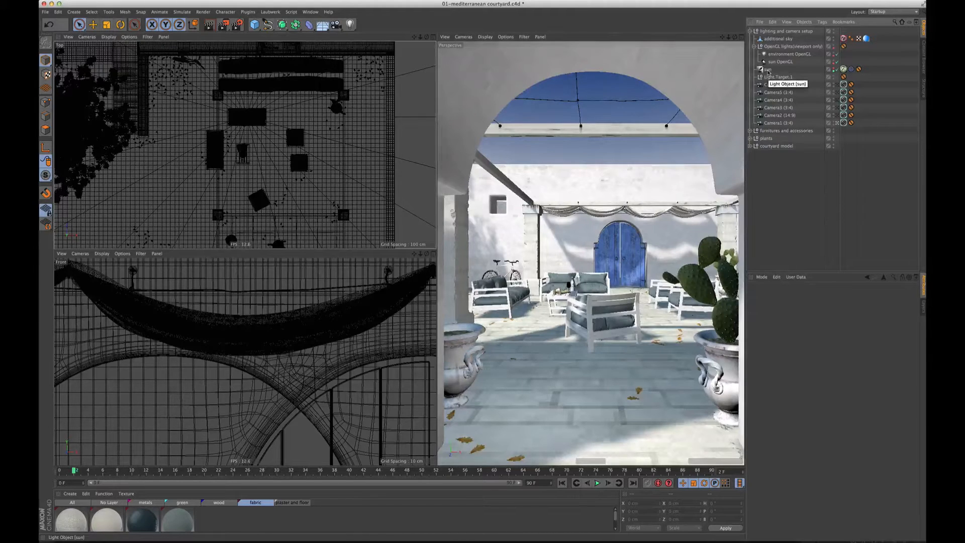
# Step: Inspect the sun light's general settings and Camera5's V-Ray physical camera sampling and lens parameters
pyautogui.click(768, 70)
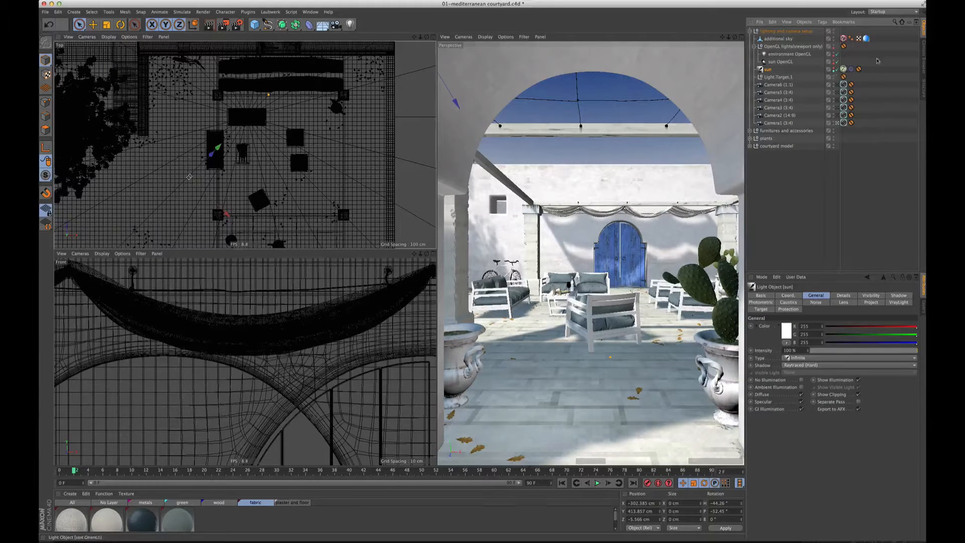
pyautogui.click(874, 156)
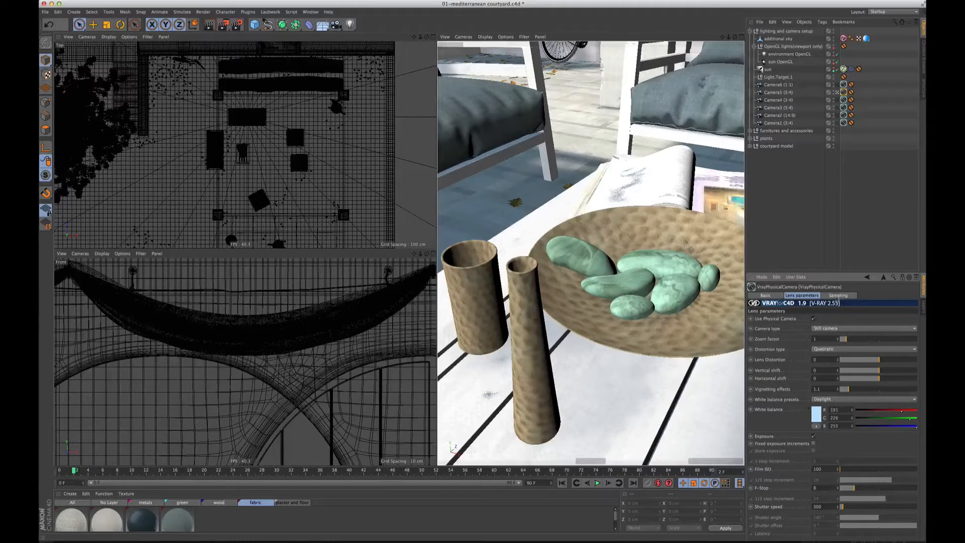
pyautogui.click(838, 295)
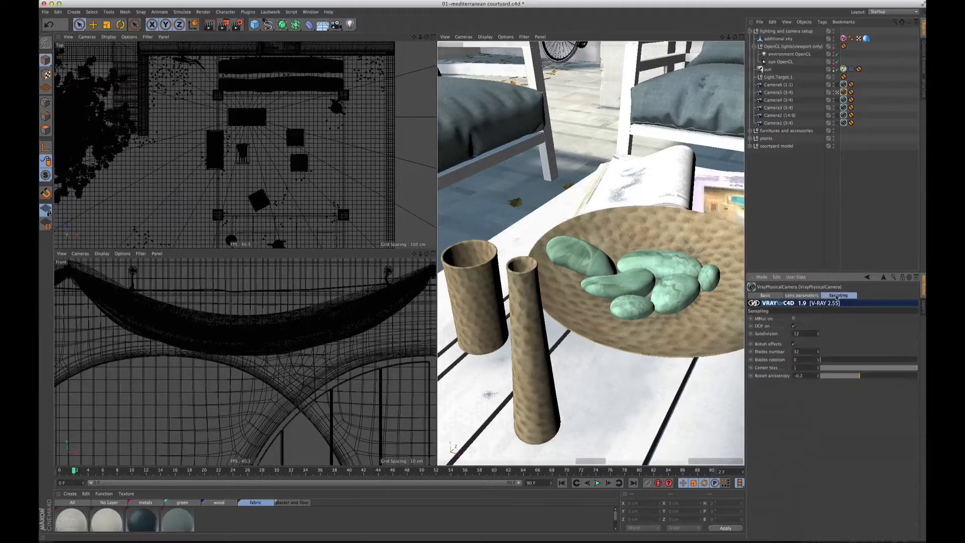
pyautogui.click(802, 295)
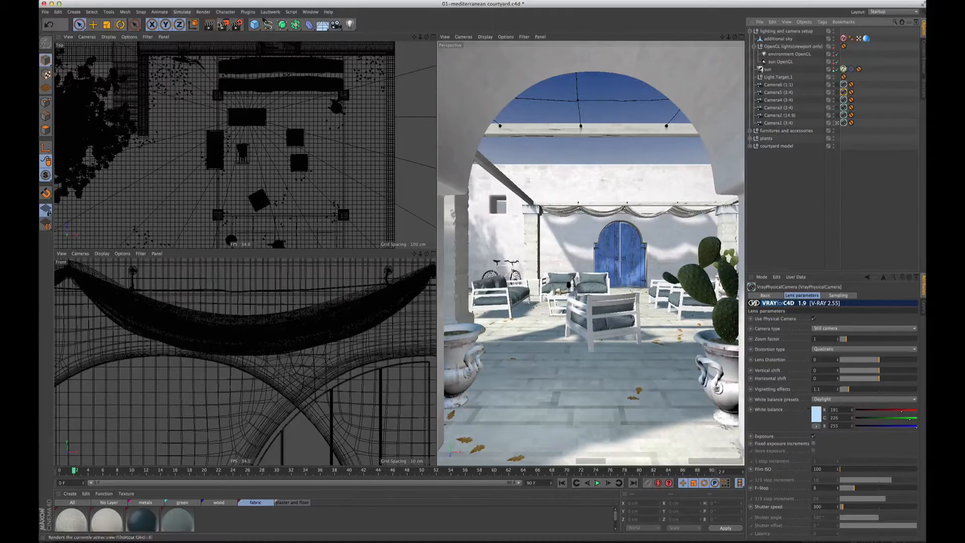
# Step: Open the render settings, look through Camera6 (1:1) and activate the Production Setting 1:1 IR/LC (16/32bit) preset
pyautogui.click(237, 25)
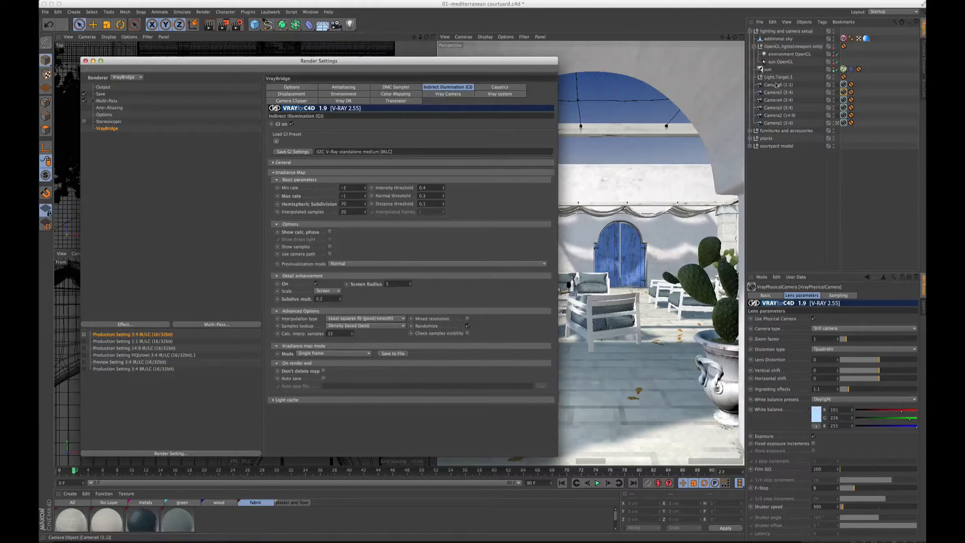
pyautogui.click(837, 85)
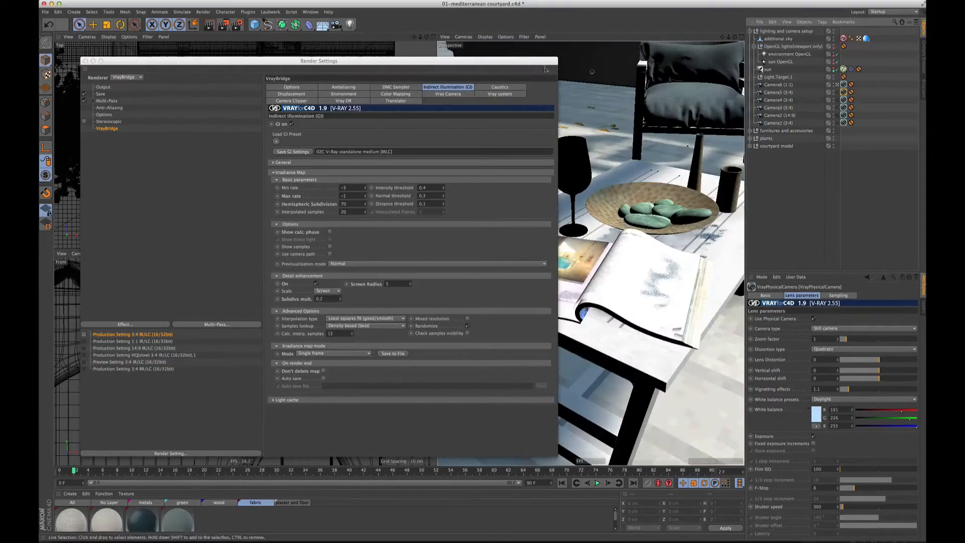
pyautogui.moveTo(510, 61); pyautogui.dragTo(472, 63)
pyautogui.moveTo(517, 244); pyautogui.dragTo(415, 245)
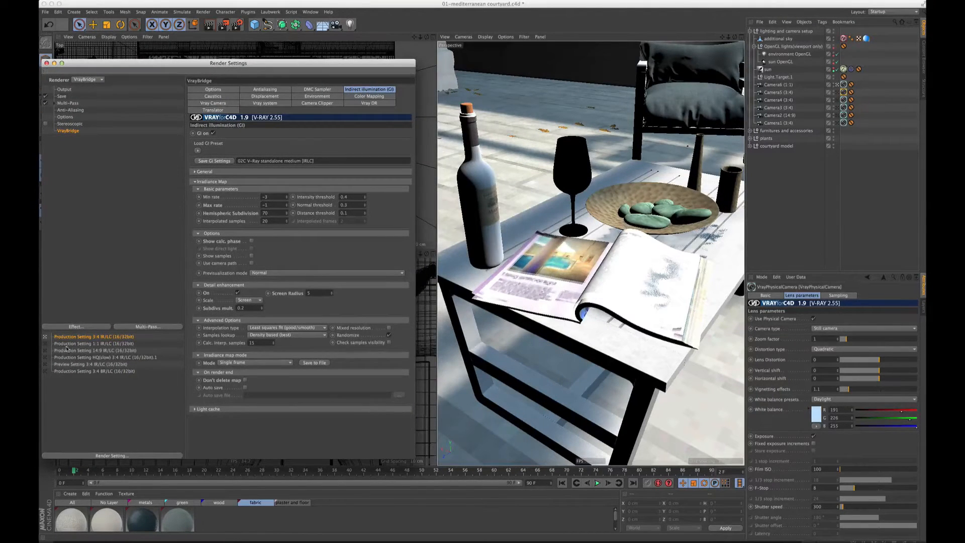
pyautogui.click(49, 343)
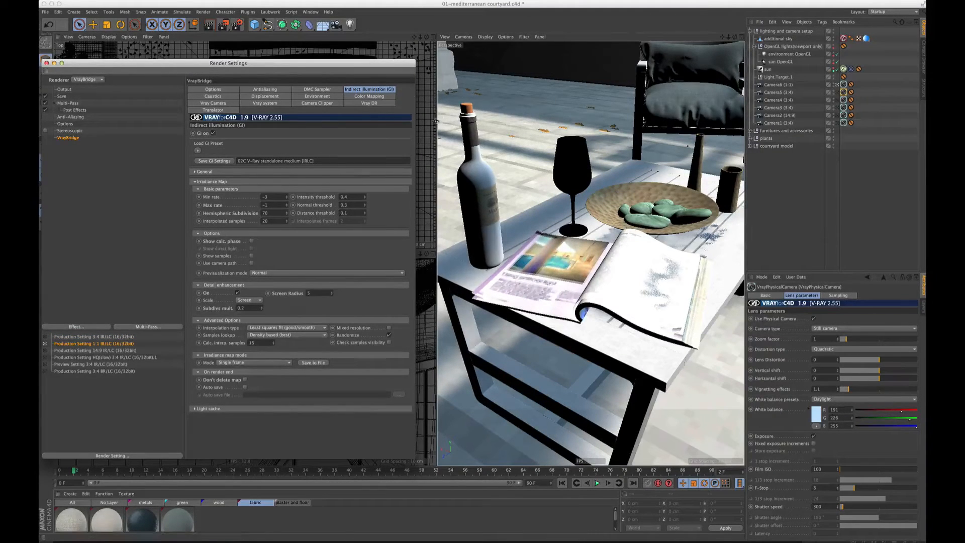
# Step: Activate the Production Setting 14:9 IR/LC (16/32bit) preset, look through Camera2 (14:9) and resize the perspective view to suit
pyautogui.moveTo(437, 122); pyautogui.dragTo(378, 73)
pyautogui.click(92, 357)
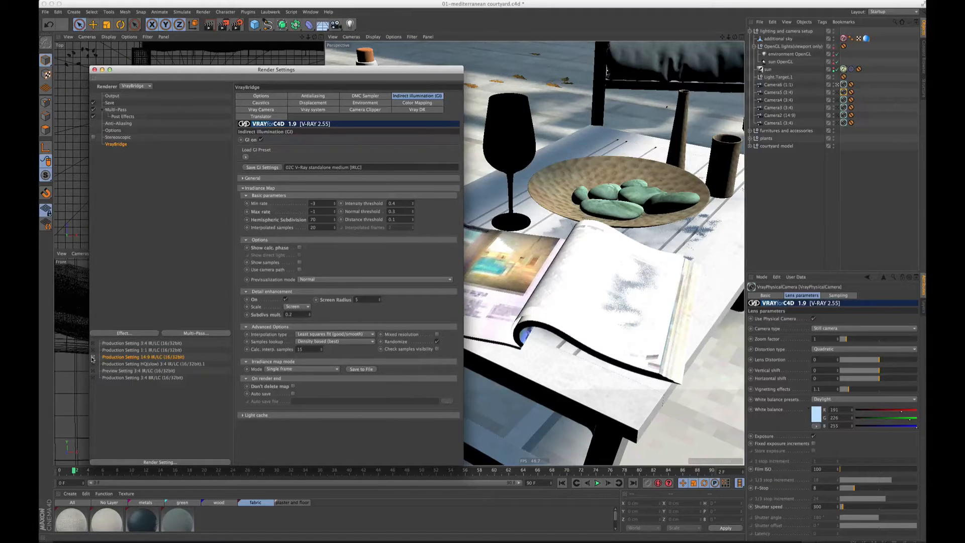
pyautogui.click(843, 115)
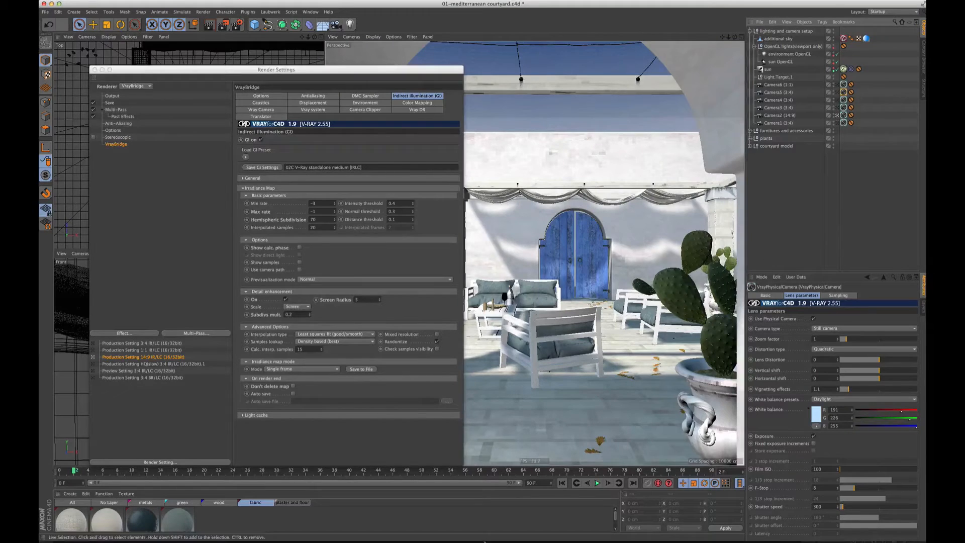
pyautogui.moveTo(541, 465); pyautogui.dragTo(549, 320)
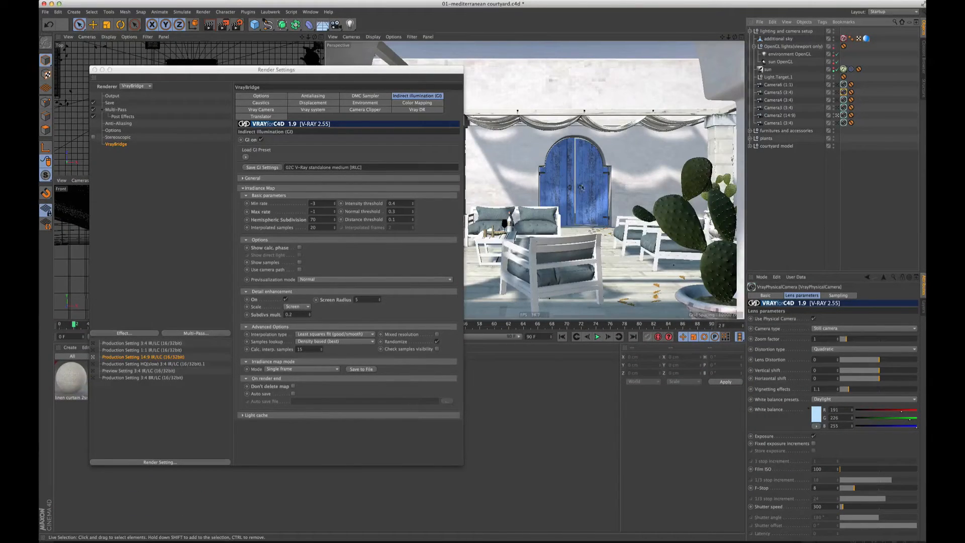
# Step: Compare the 3:4 production, preview and HQ(slow) render presets, and review the HQ preset's V-Ray antialiasing and general options
pyautogui.click(93, 343)
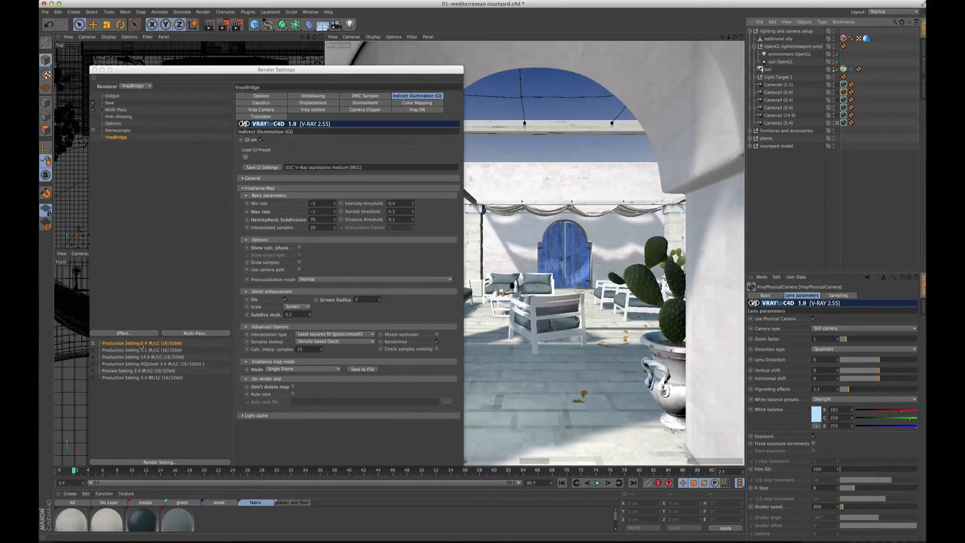
pyautogui.click(93, 371)
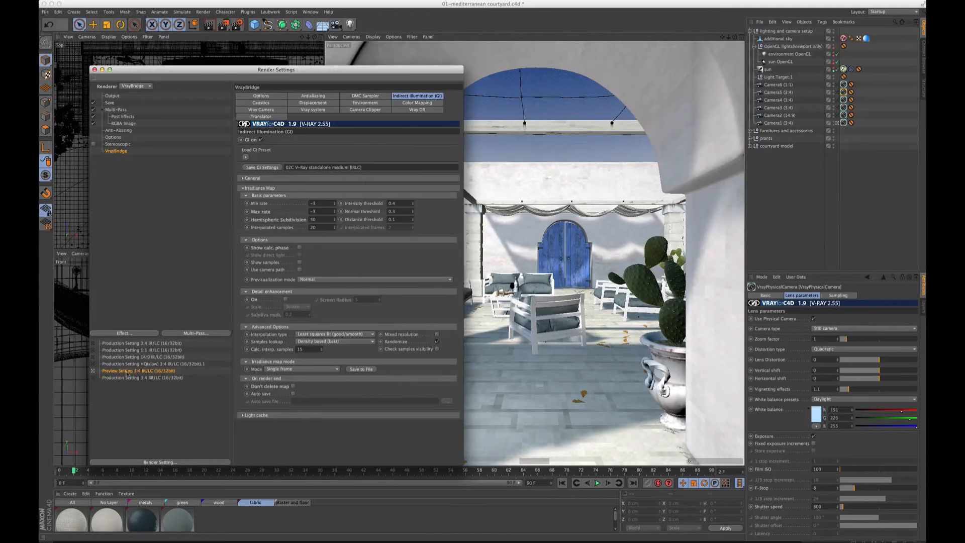
pyautogui.click(93, 364)
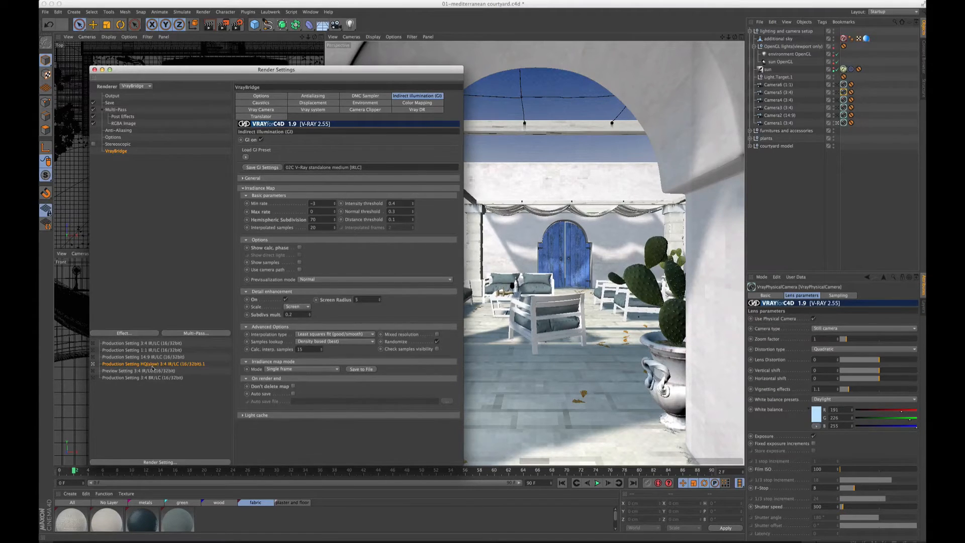
pyautogui.click(304, 96)
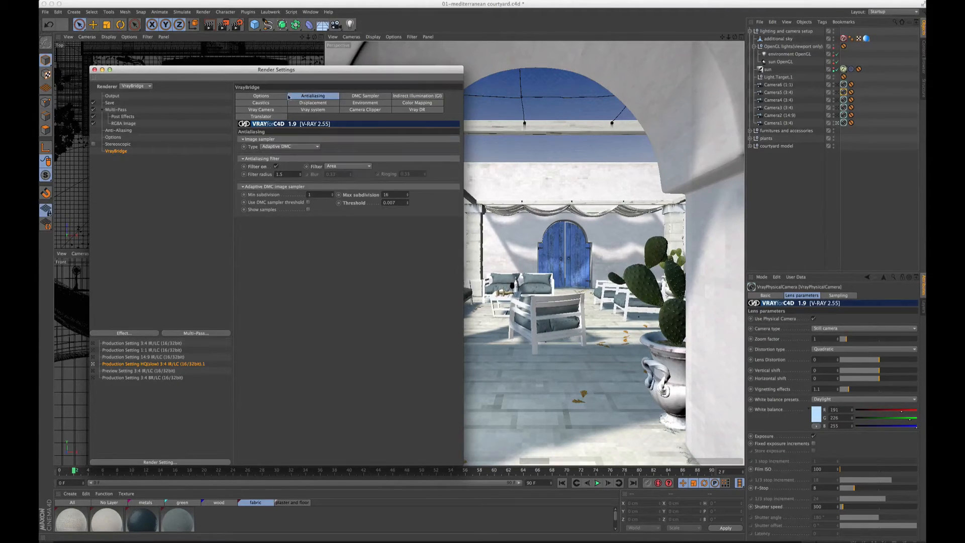
pyautogui.click(281, 96)
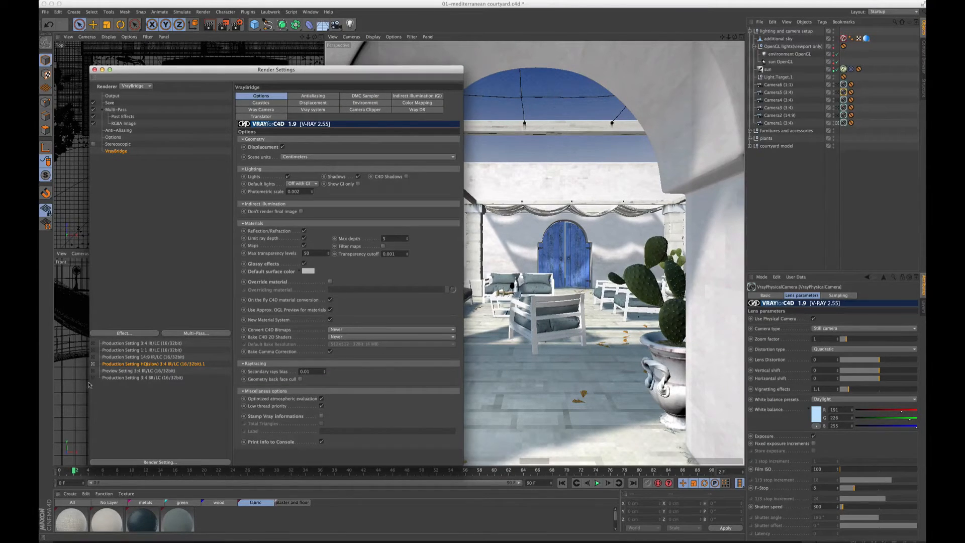
# Step: Activate the Production Setting 3:4 IR/LC (16/32bit) preset and show its V-Ray color mapping settings
pyautogui.click(132, 378)
pyautogui.click(145, 342)
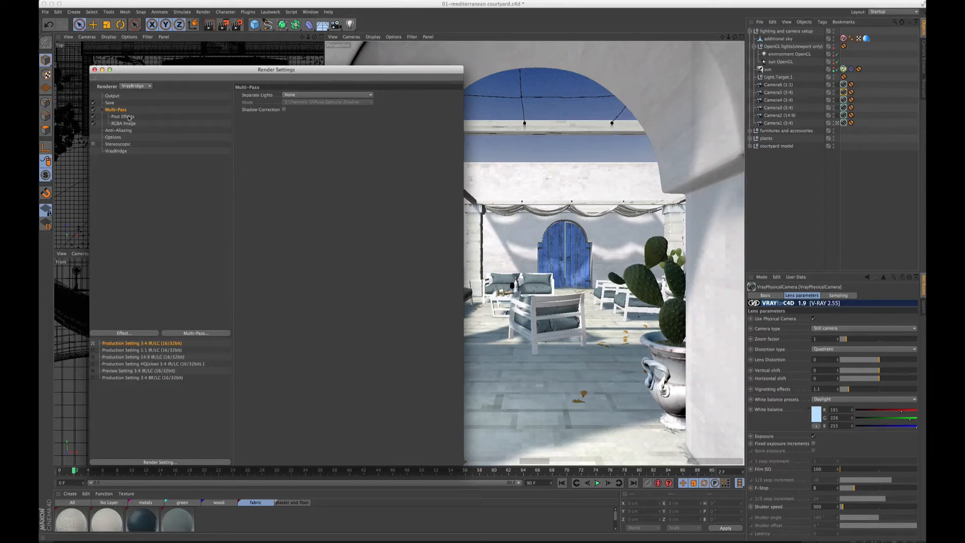
pyautogui.click(118, 150)
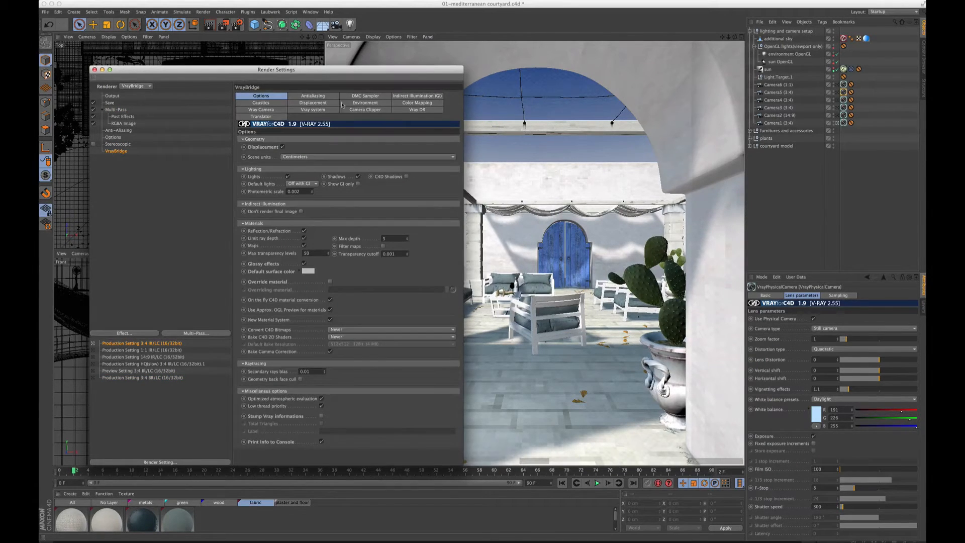
pyautogui.click(408, 103)
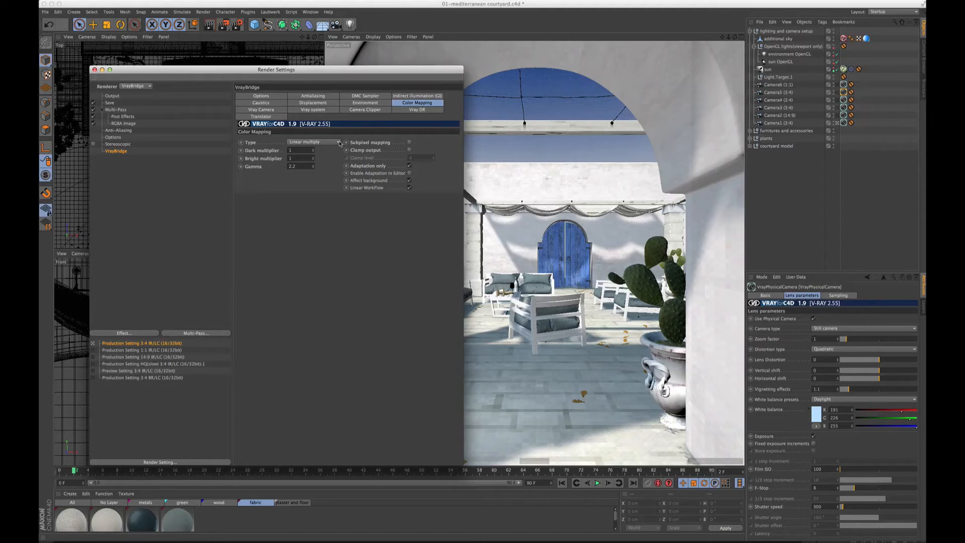
# Step: Open the V-Ray Multipass Manager to examine the scene's multipass setup
pyautogui.click(248, 11)
pyautogui.moveTo(274, 66)
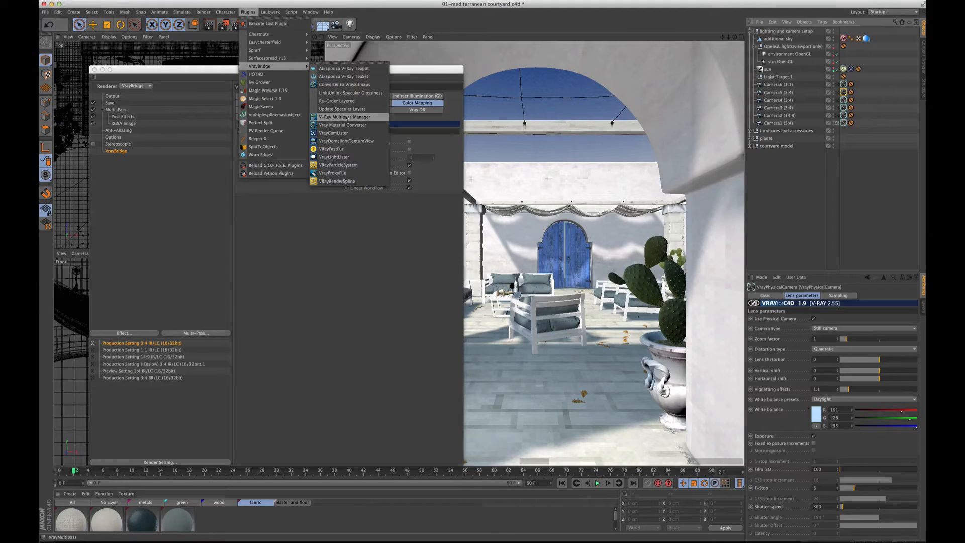
pyautogui.click(346, 117)
pyautogui.click(280, 48)
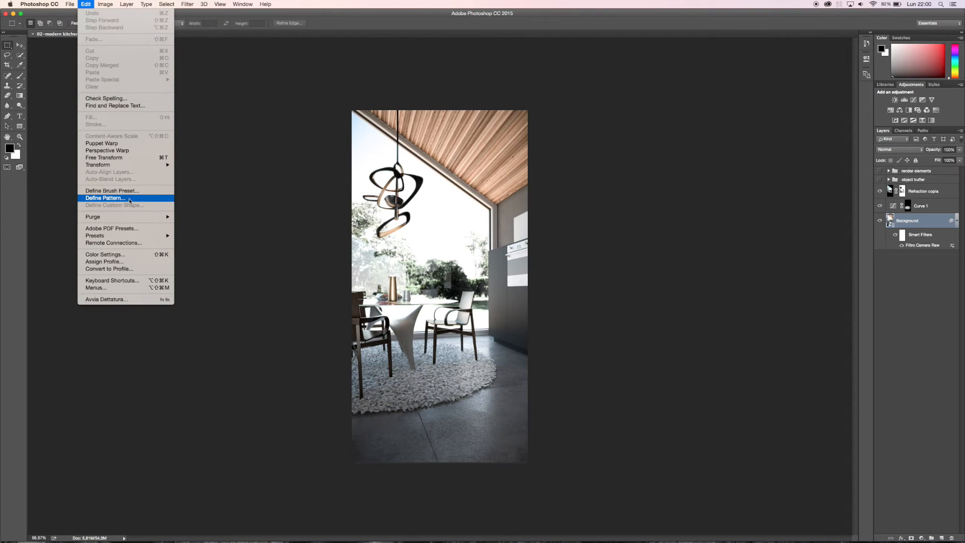
# Step: Switch to Photoshop with the modern kitchen render and open the application's color settings
pyautogui.click(127, 255)
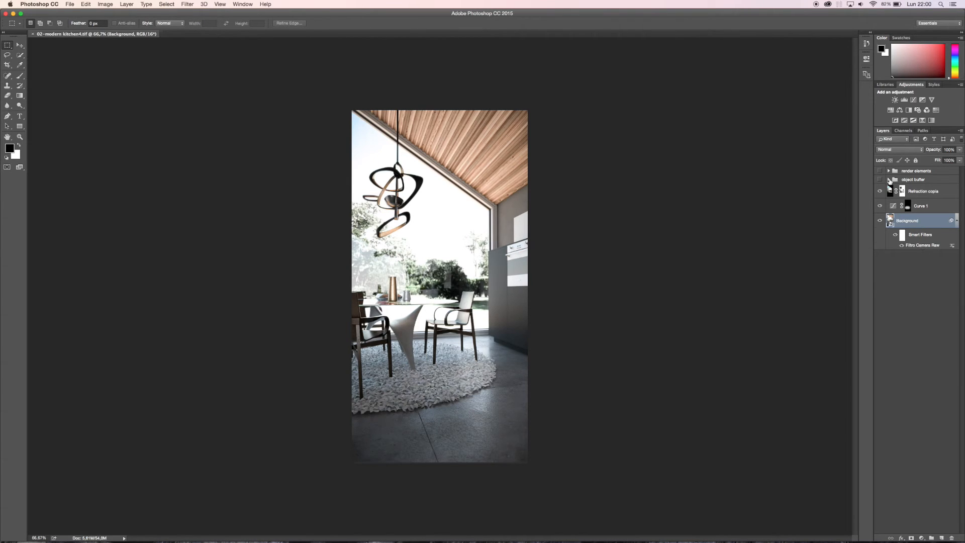
# Step: Isolate the Object Select masks in the object buffer group for inspection, then restore the original layer visibility and collapse the group
pyautogui.click(888, 180)
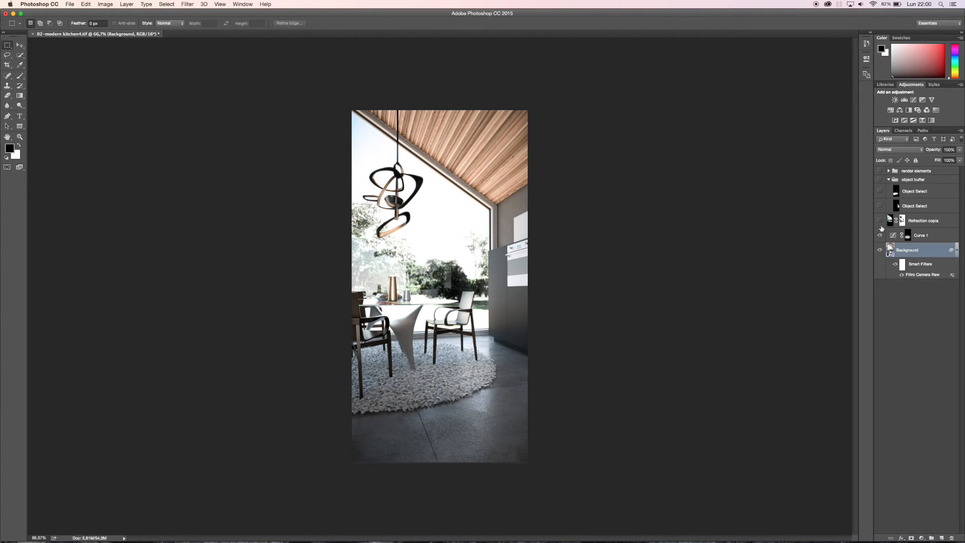
pyautogui.moveTo(879, 221); pyautogui.dragTo(880, 250)
pyautogui.click(879, 205)
pyautogui.click(879, 204)
pyautogui.click(879, 191)
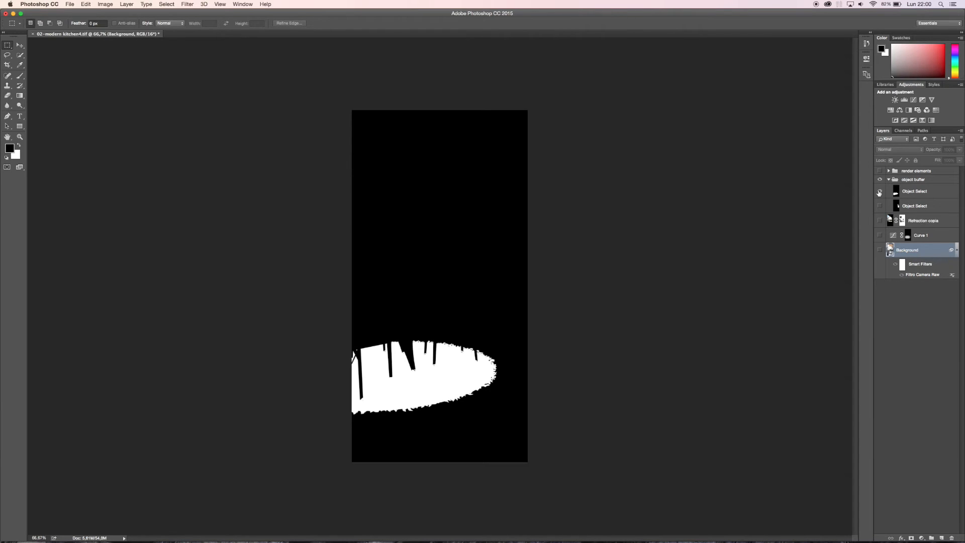
pyautogui.click(880, 191)
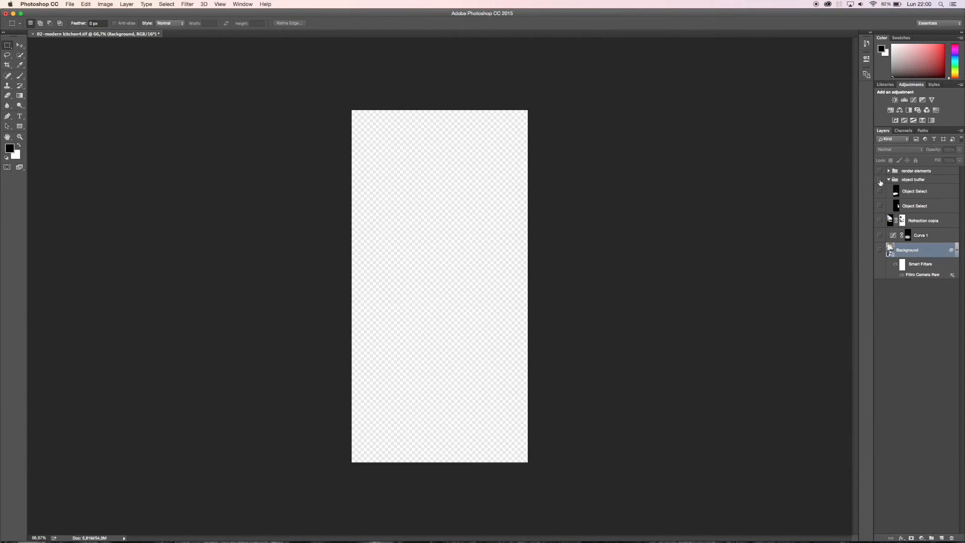
pyautogui.click(879, 179)
pyautogui.click(889, 180)
pyautogui.click(879, 198)
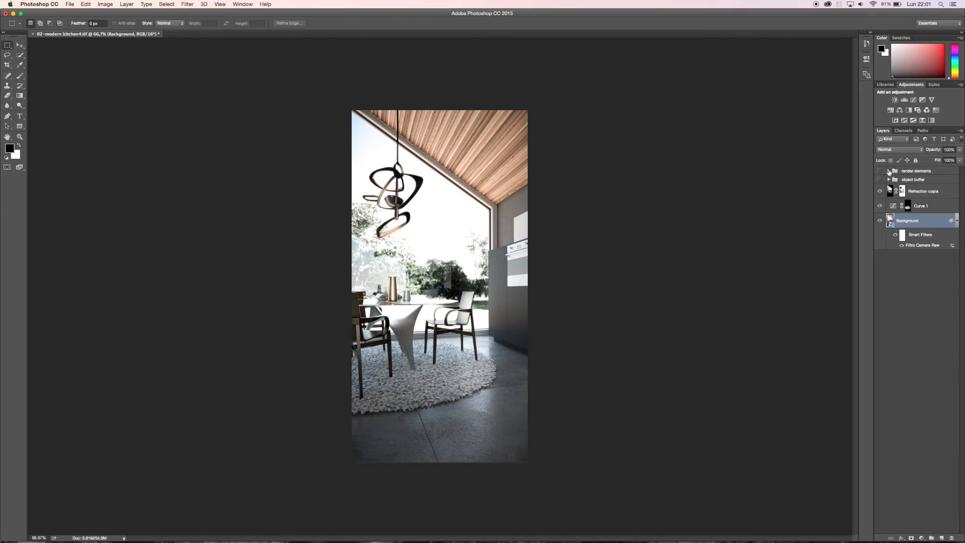
# Step: Expand the render elements group to examine its list of passes, and collapse it
pyautogui.click(888, 171)
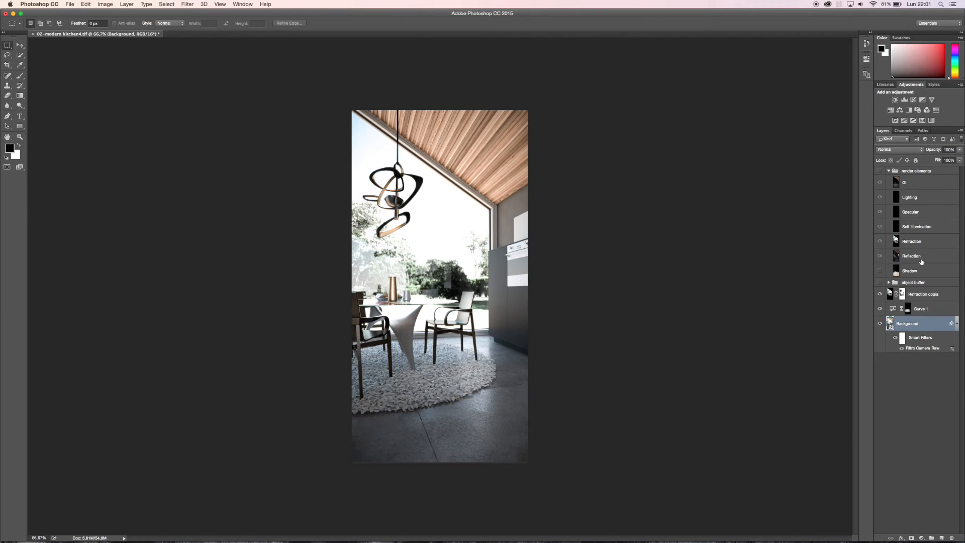
pyautogui.click(888, 171)
# Step: Hide Refraction copia, Curve 1 and the Background layer's smart filters, and show and expand the render elements group
pyautogui.click(880, 191)
pyautogui.click(879, 205)
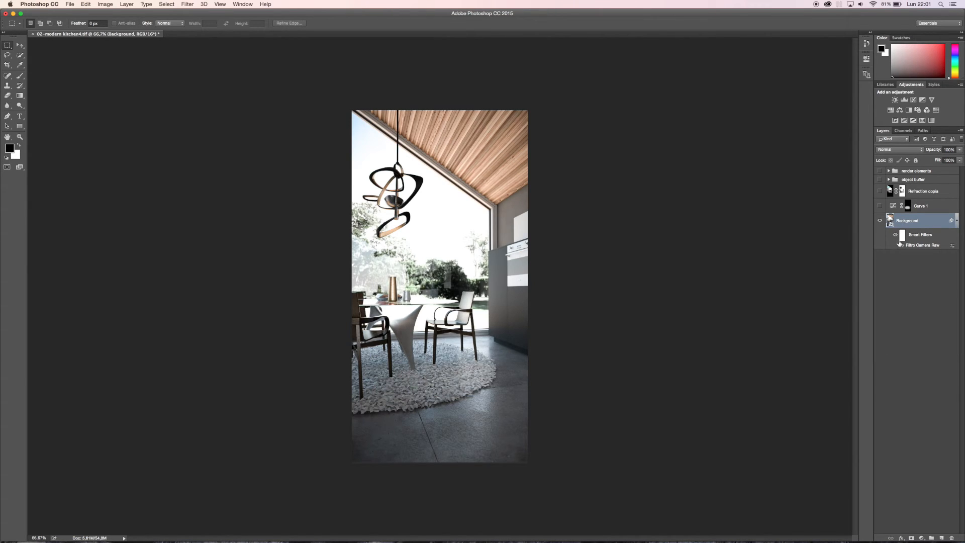
pyautogui.click(895, 245)
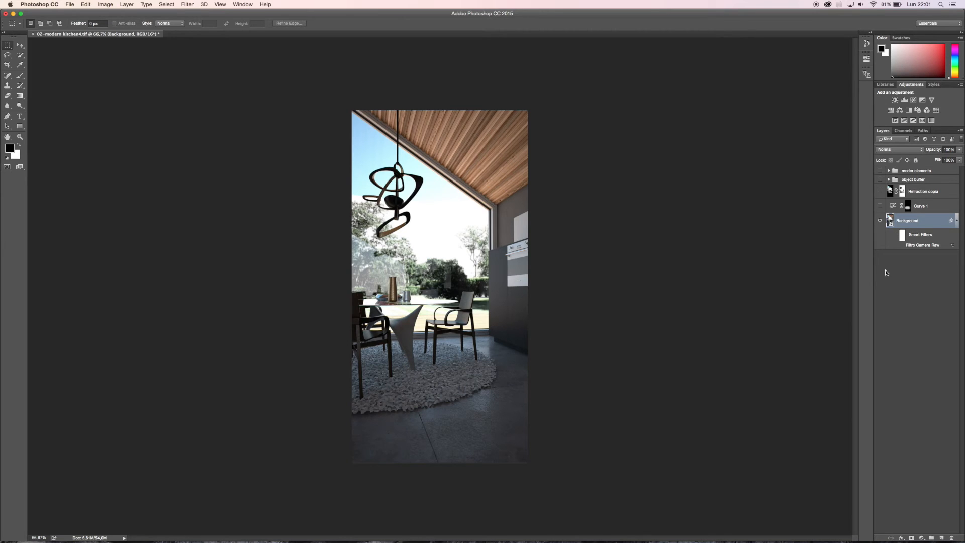
pyautogui.click(880, 171)
pyautogui.click(888, 171)
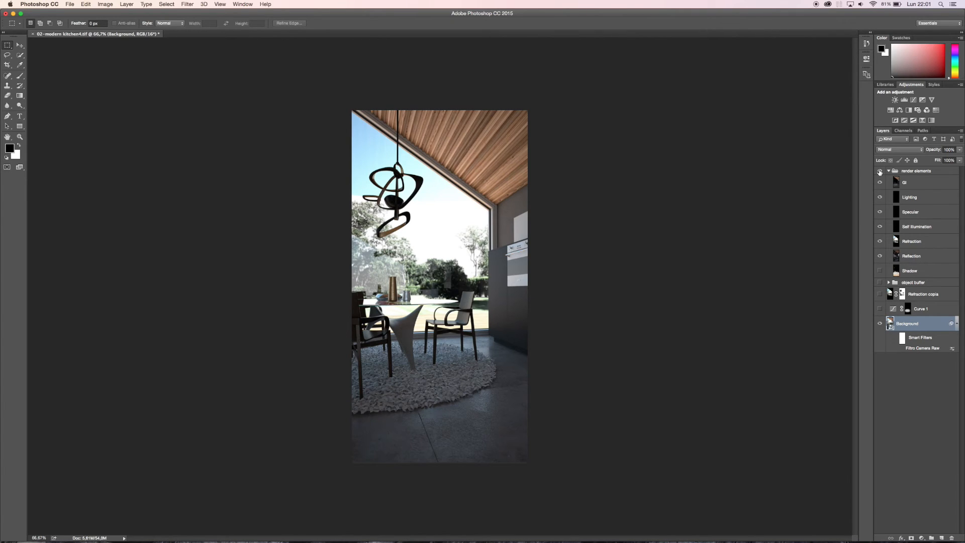
# Step: Check the blend mode of the GI, Lighting, Specular, Self Illumination, Refraction and Reflection passes one by one
pyautogui.click(907, 180)
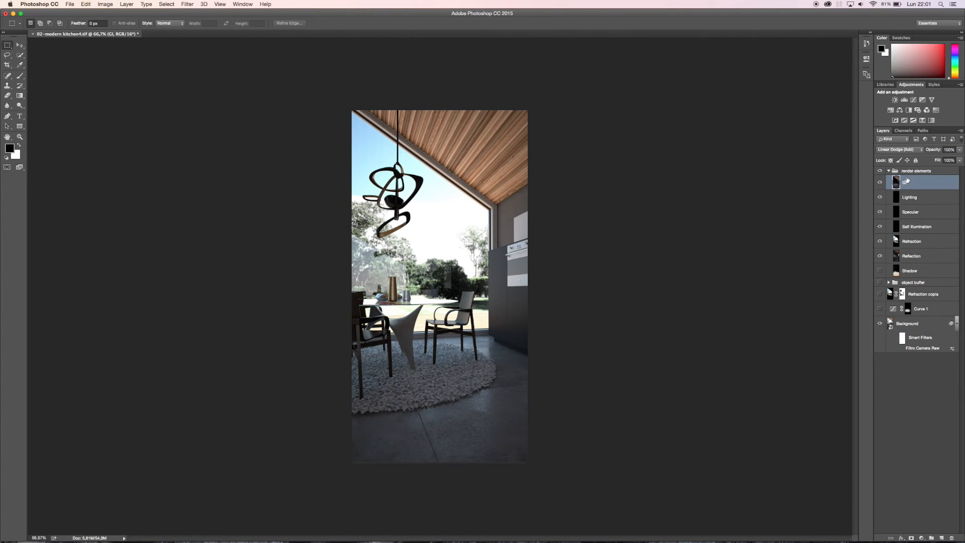
pyautogui.click(913, 196)
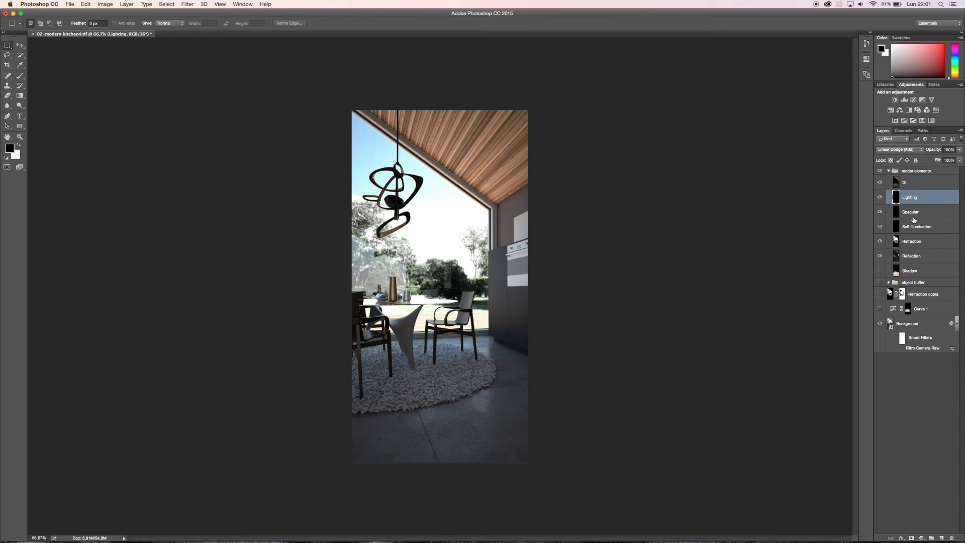
pyautogui.click(914, 213)
pyautogui.click(914, 227)
pyautogui.click(915, 247)
pyautogui.click(914, 257)
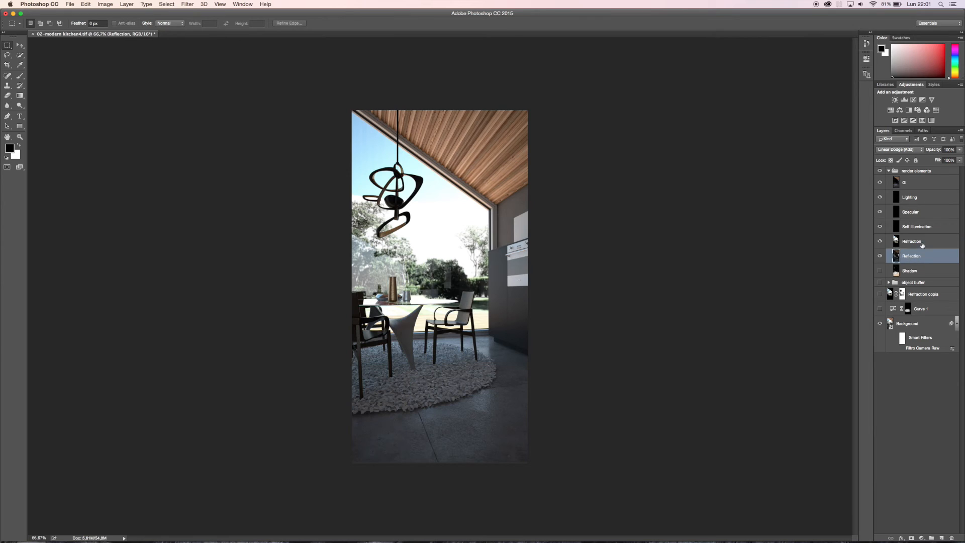
# Step: Try a Curves adjustment clipped to the Refraction pass, bending its RGB curve, and undo it
pyautogui.click(918, 245)
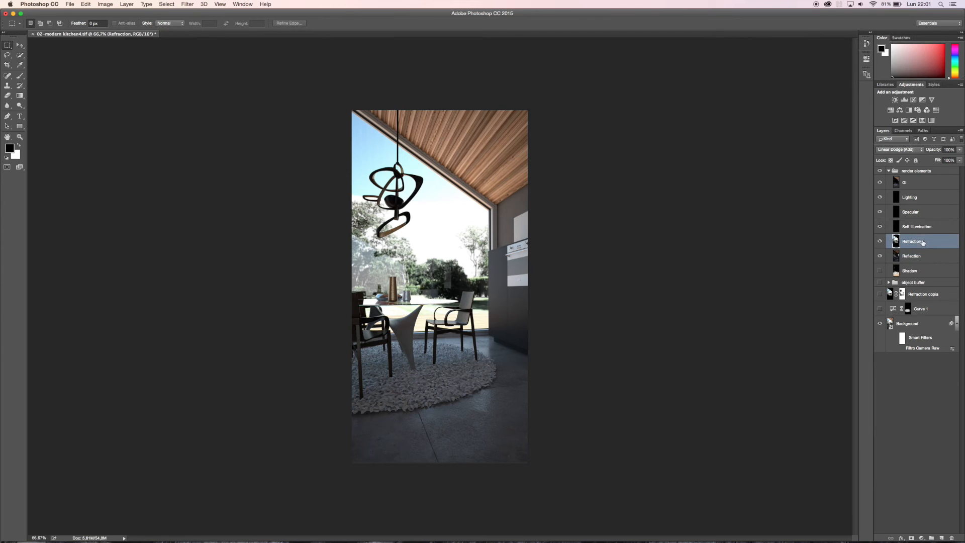
pyautogui.click(914, 100)
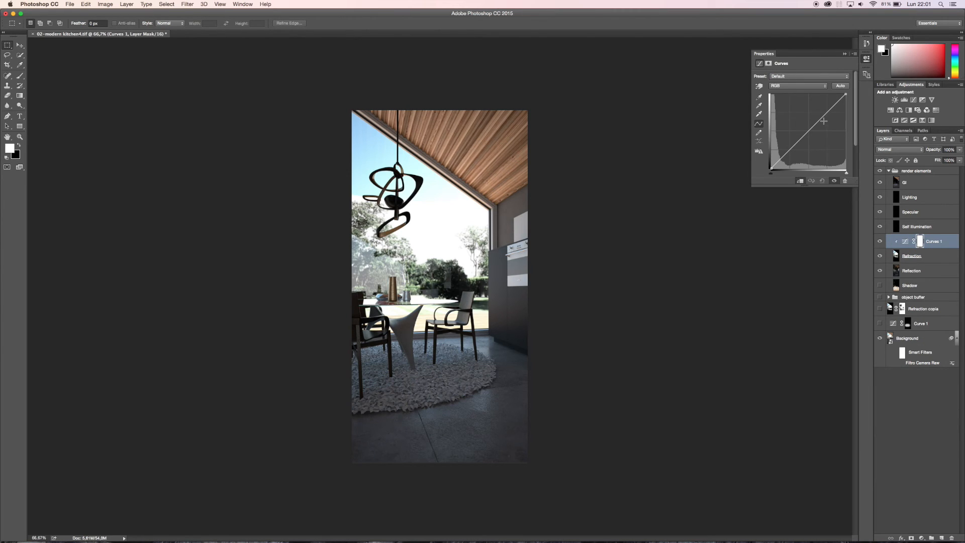
pyautogui.moveTo(823, 116)
pyautogui.mouseDown()
pyautogui.moveTo(818, 100)
pyautogui.moveTo(830, 122)
pyautogui.mouseUp()
pyautogui.press('super+alt+z')
pyautogui.press('super+alt+z')
pyautogui.press('super+alt+z')
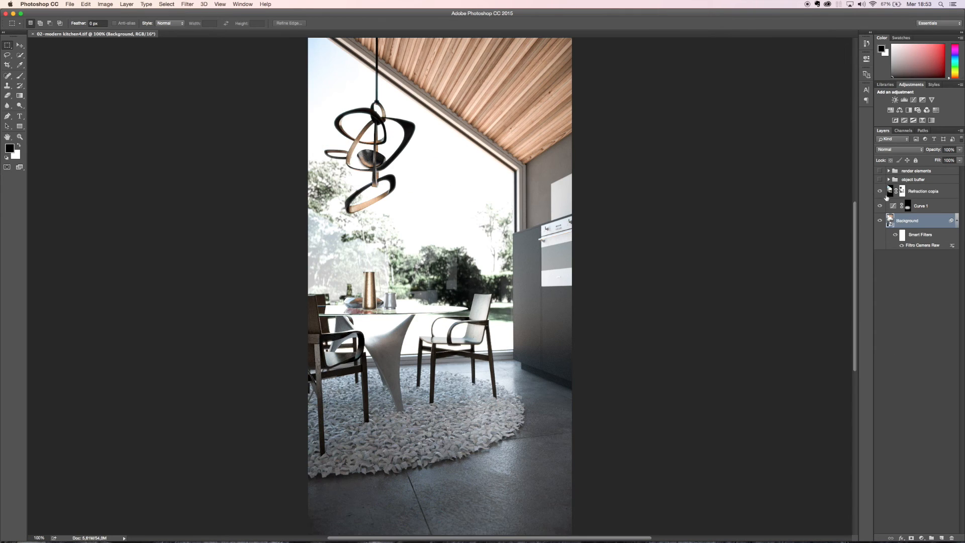
# Step: Compare the image with and without the Refraction copia layer, at full view and in a zoomed-in area
pyautogui.click(879, 191)
pyautogui.click(880, 192)
pyautogui.click(879, 192)
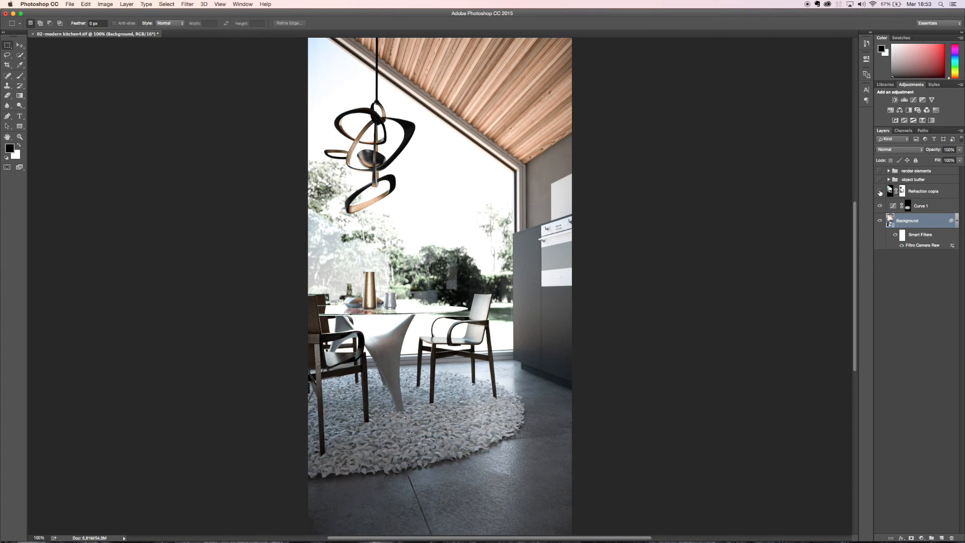
pyautogui.press('super+plus')
pyautogui.press('space')
pyautogui.moveTo(373, 129); pyautogui.dragTo(474, 319)
pyautogui.click(879, 192)
pyautogui.click(879, 192)
pyautogui.click(879, 191)
pyautogui.click(880, 192)
pyautogui.click(879, 192)
pyautogui.click(879, 191)
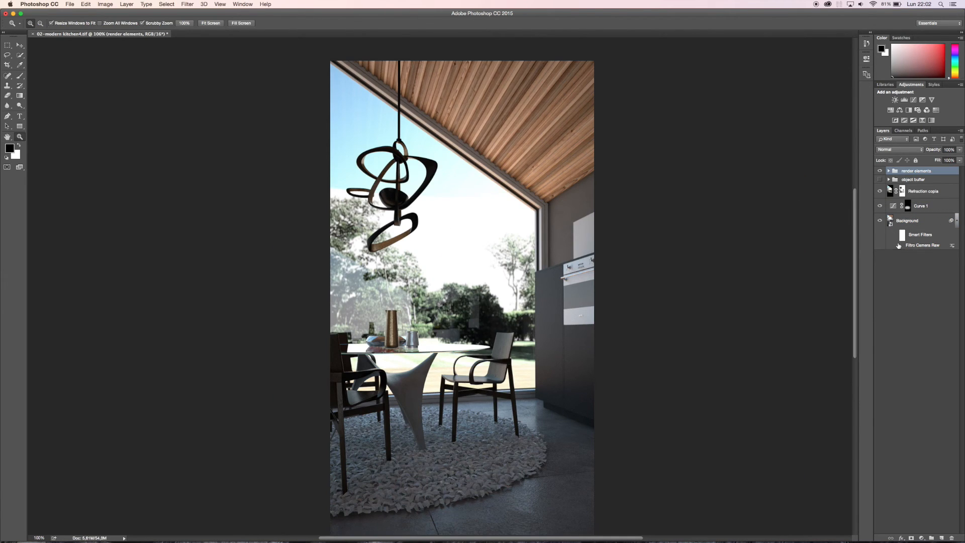
# Step: Turn the Background layer's smart filters back on and open its Camera Raw filter for editing
pyautogui.click(895, 248)
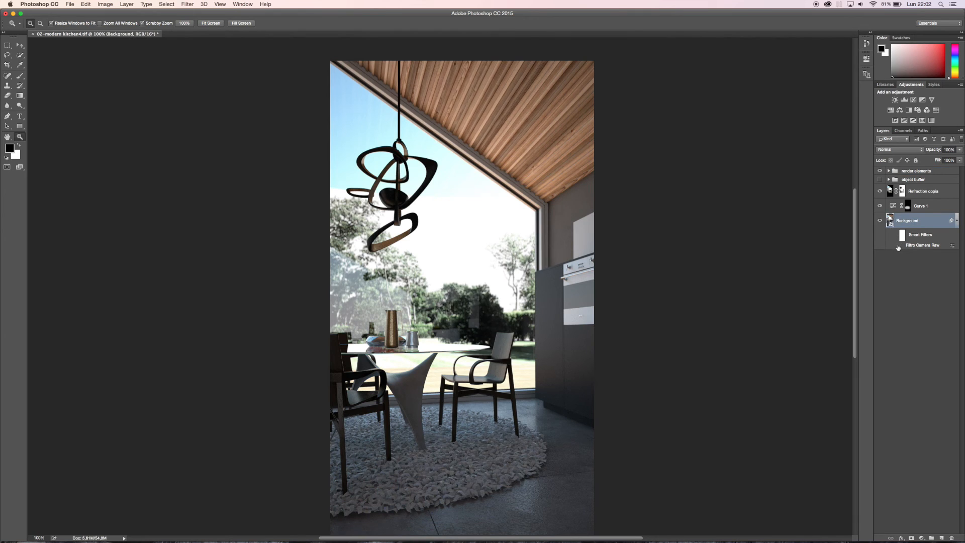
pyautogui.click(901, 245)
pyautogui.click(893, 237)
pyautogui.doubleClick(922, 245)
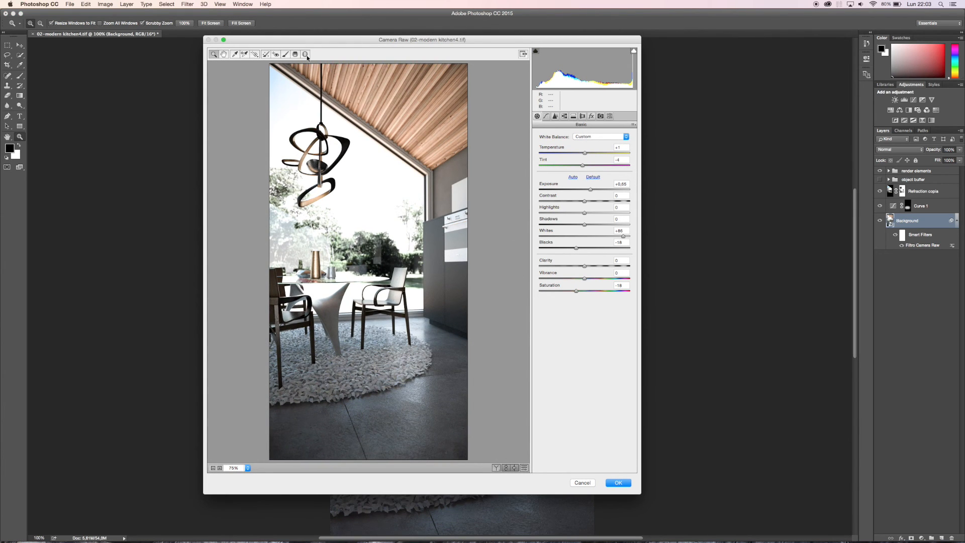
# Step: Inspect the settings of the existing radial filters on the left chair and the two on the foreground floor
pyautogui.click(305, 54)
pyautogui.click(278, 298)
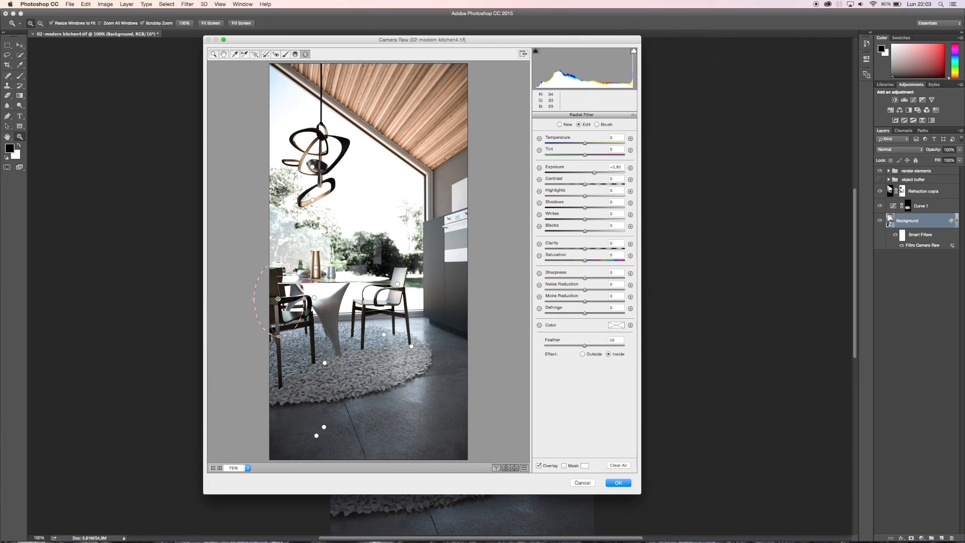
pyautogui.click(324, 427)
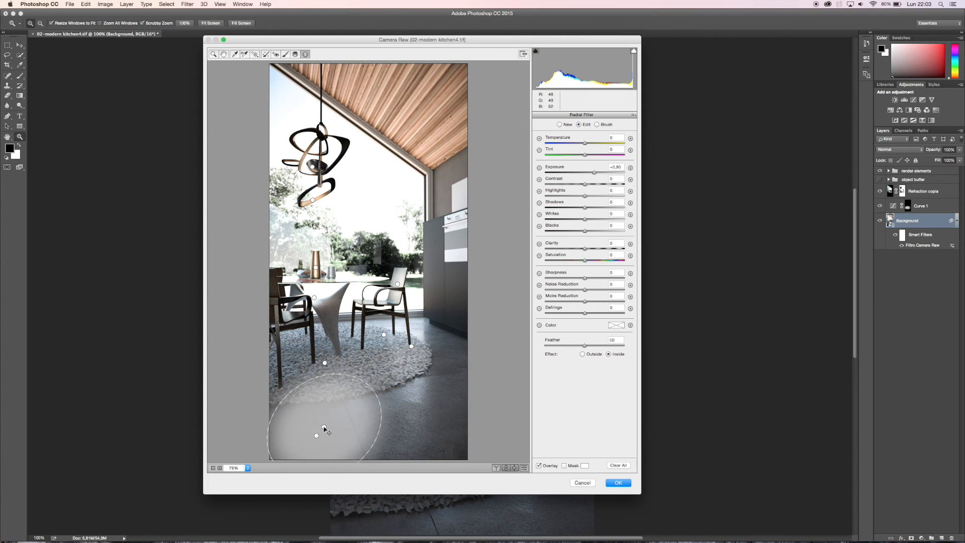
pyautogui.click(323, 426)
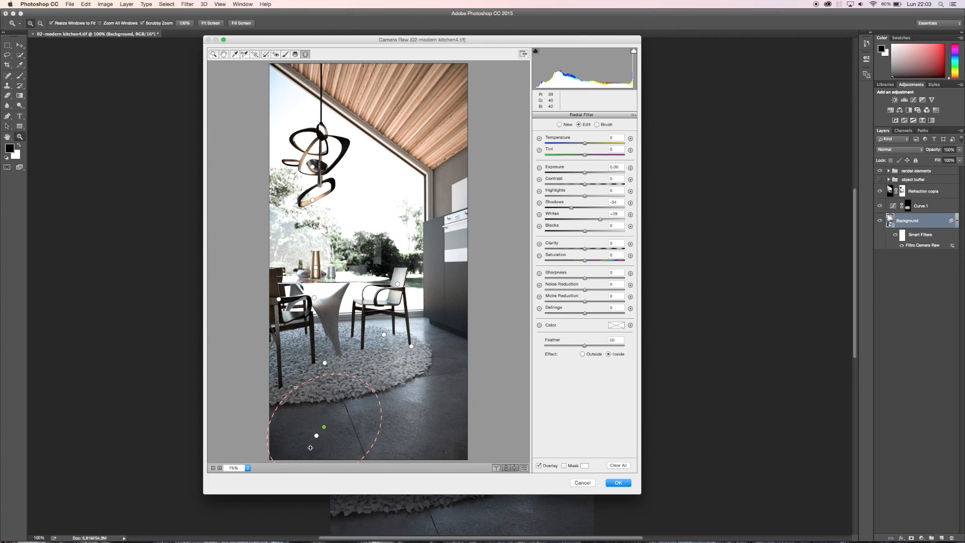
pyautogui.click(316, 436)
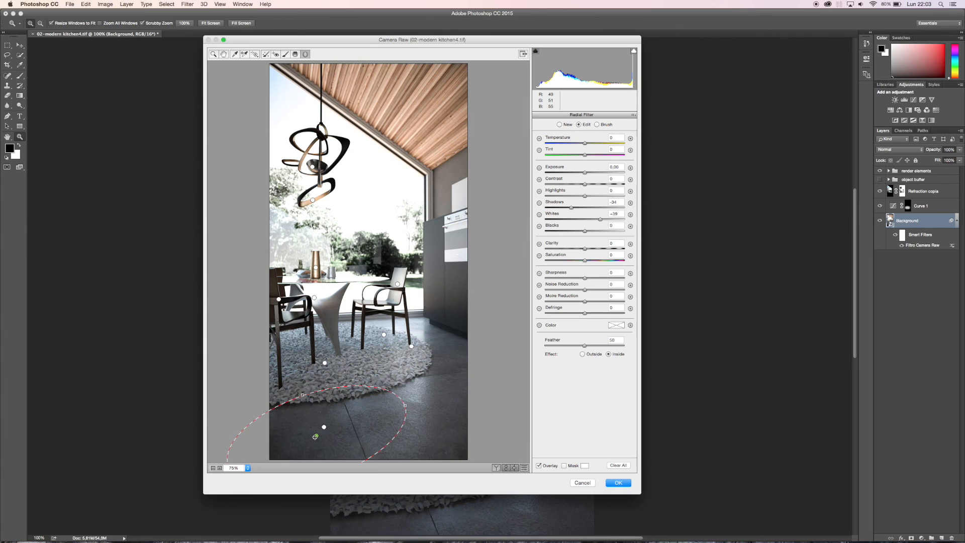